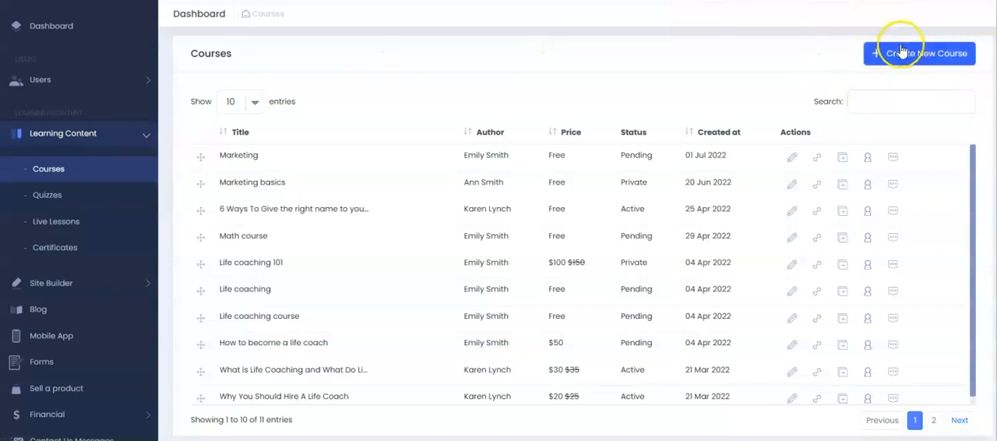
Step: Create a new course and title it "Marketing"
click(900, 54)
click(371, 102)
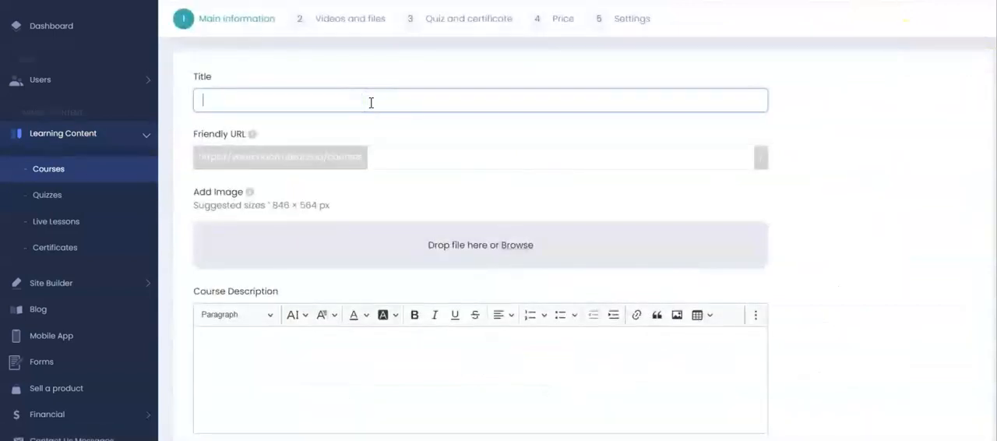
text(Marketing)
Step: Replace the number at the end of the course's friendly URL with "courses"
click(423, 157)
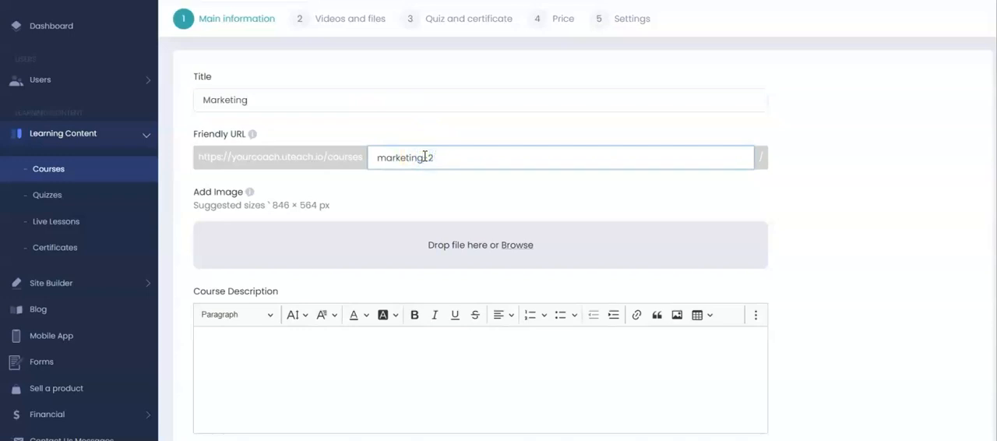
click(499, 156)
key(BackSpace)
text(courses)
Step: Enable Course Compliance and Disable Fast-Forwarding for the course, checking the explanations of these options
scroll(991, 214, down, 5)
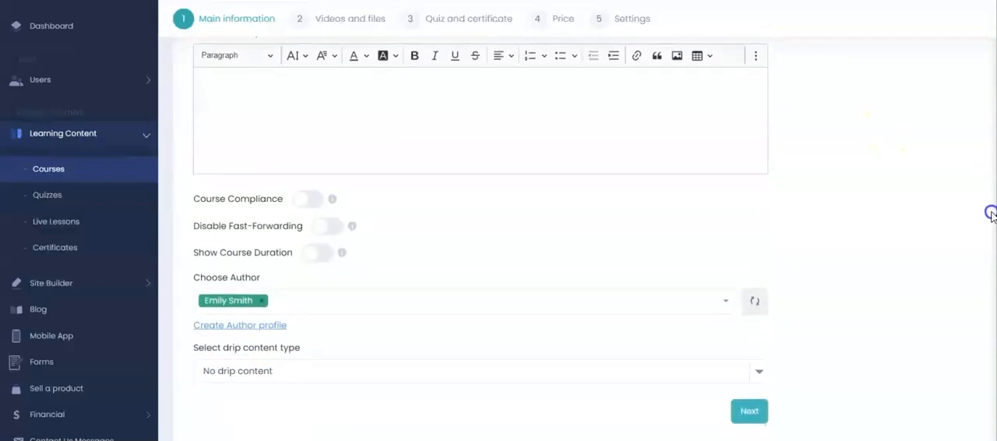
drag(991, 214, 989, 258)
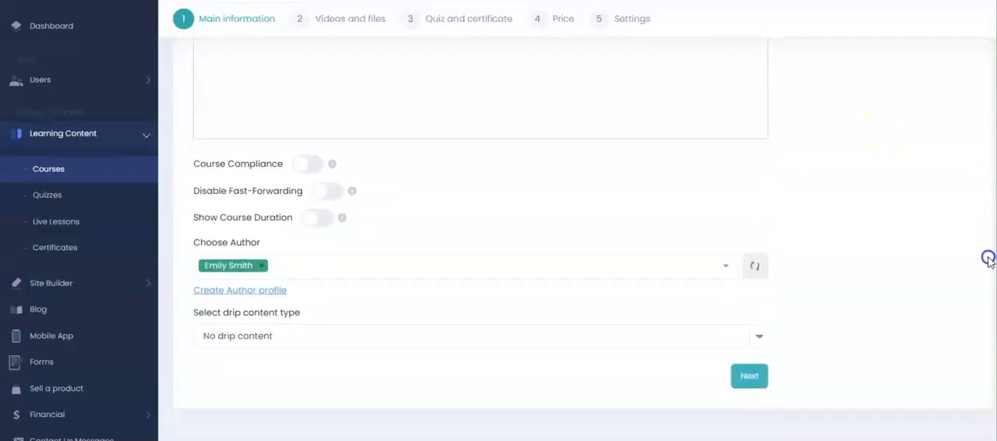
click(331, 162)
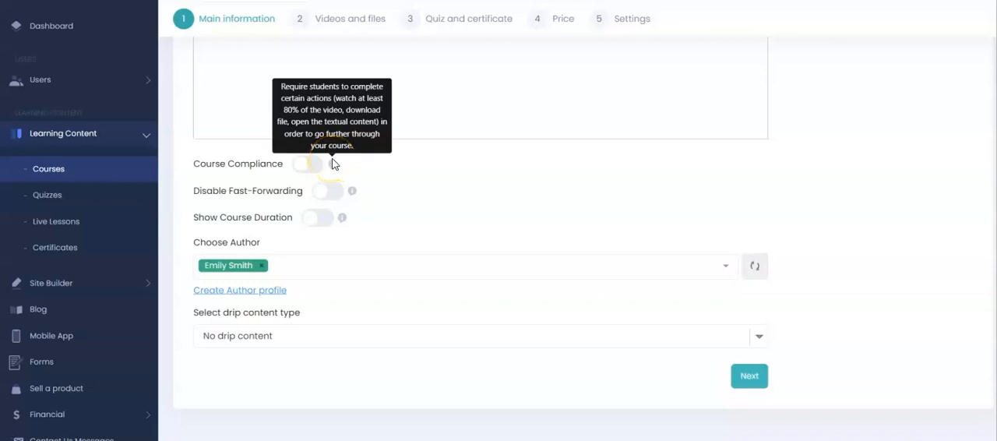
click(304, 163)
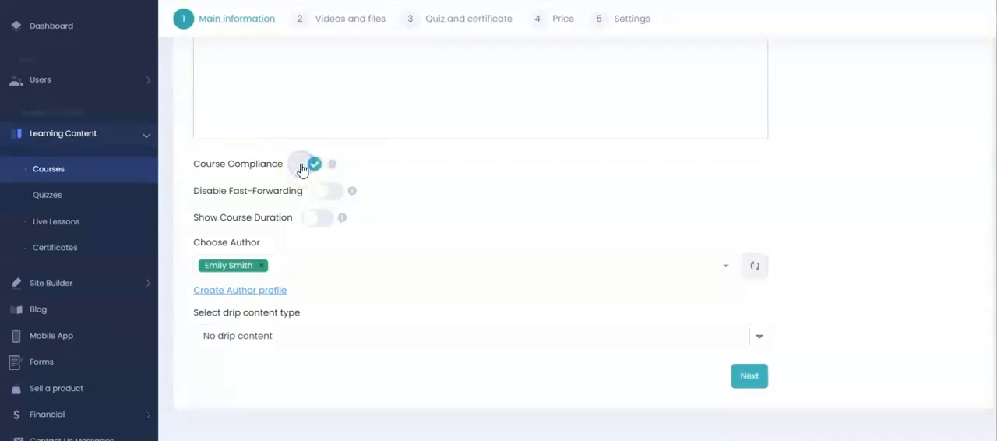
click(337, 195)
mouse_move(351, 193)
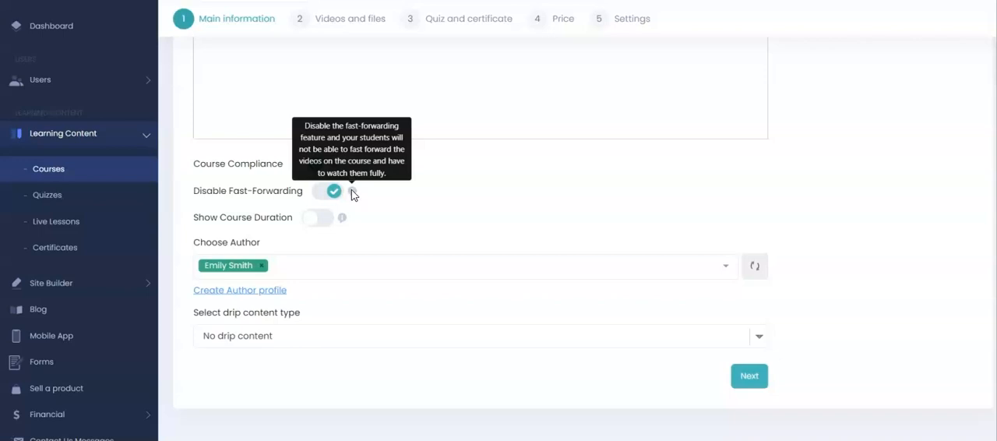
click(325, 220)
mouse_move(344, 222)
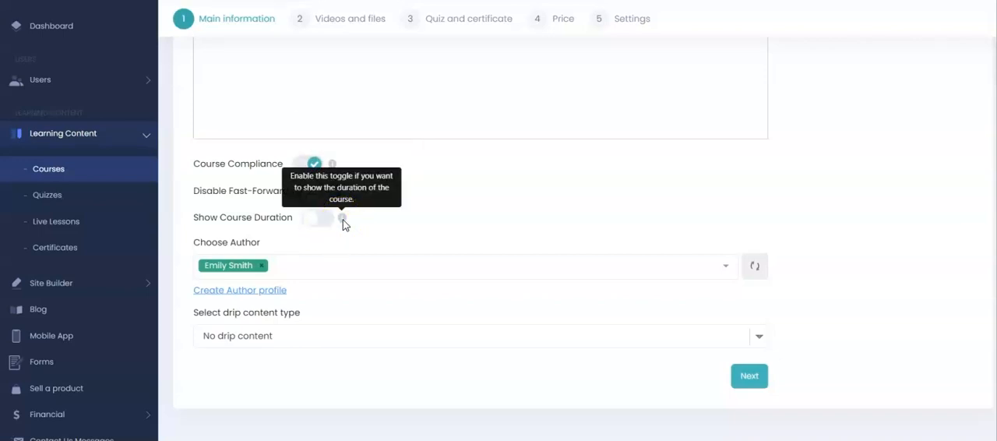
Step: Add a second author to the course alongside the preselected one
click(324, 268)
click(244, 223)
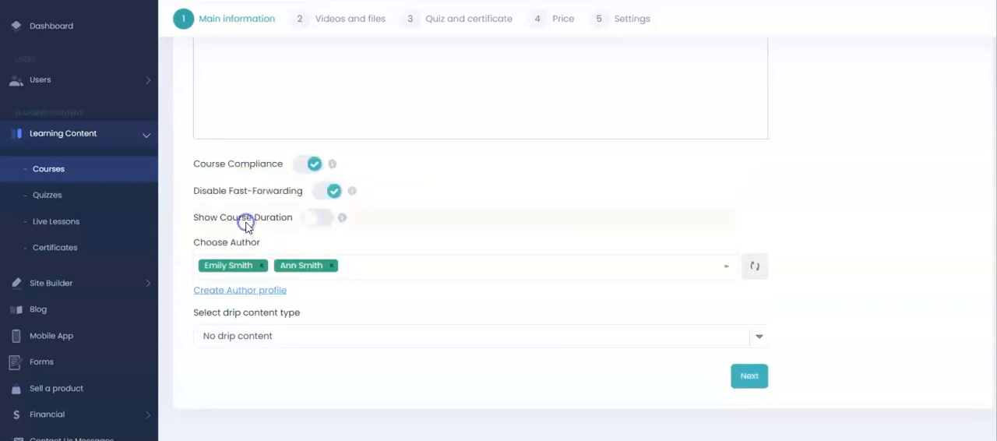
drag(247, 221, 336, 296)
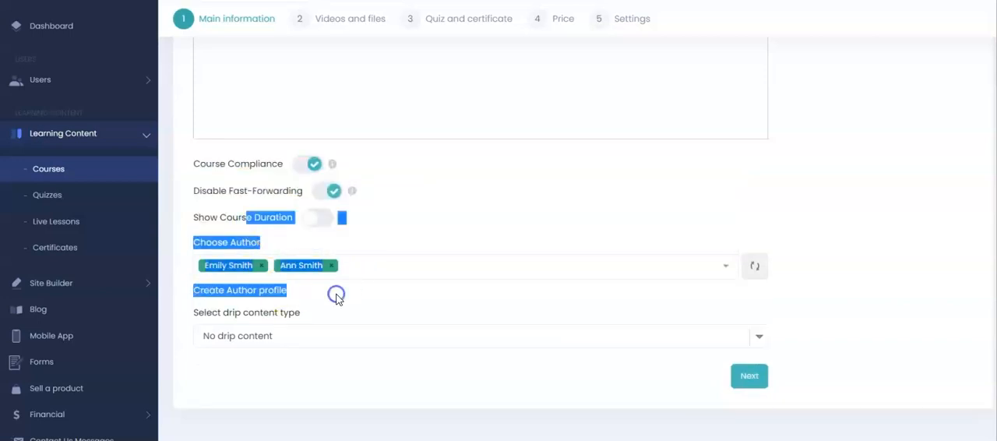
click(336, 296)
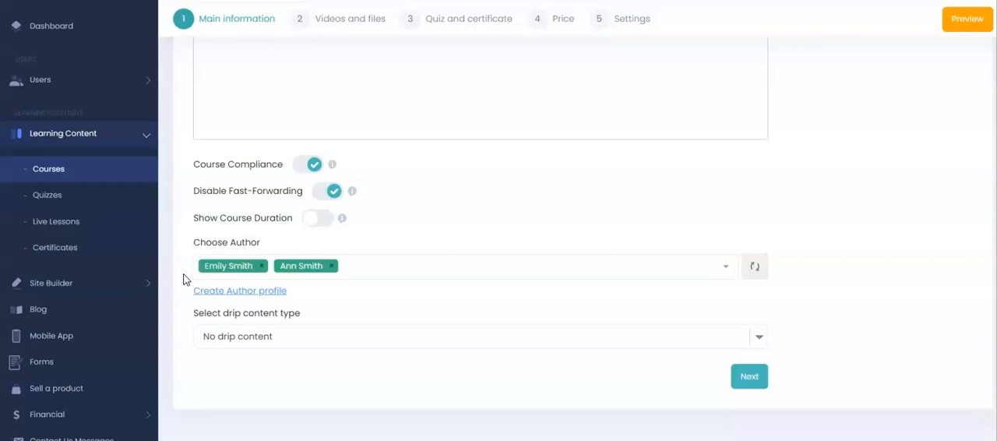
Step: Set the drip content type to Section drip content with usage From the enrollment, and continue to the videos and files stage
click(263, 337)
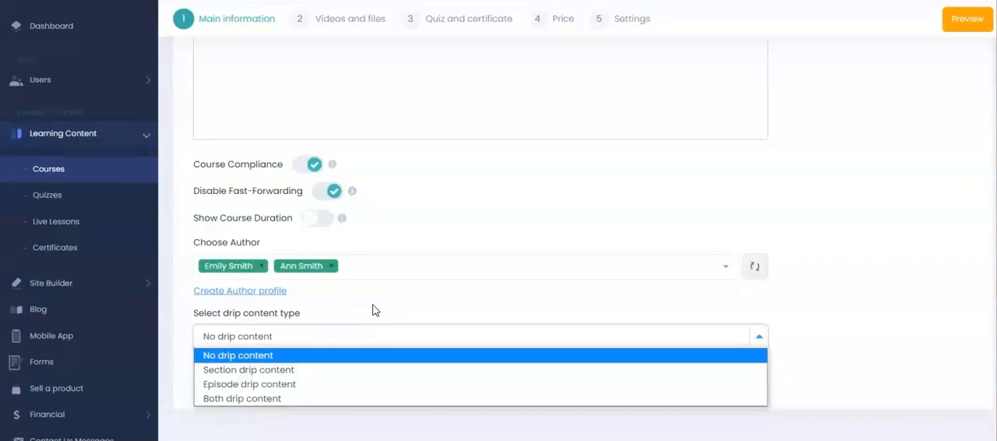
click(292, 369)
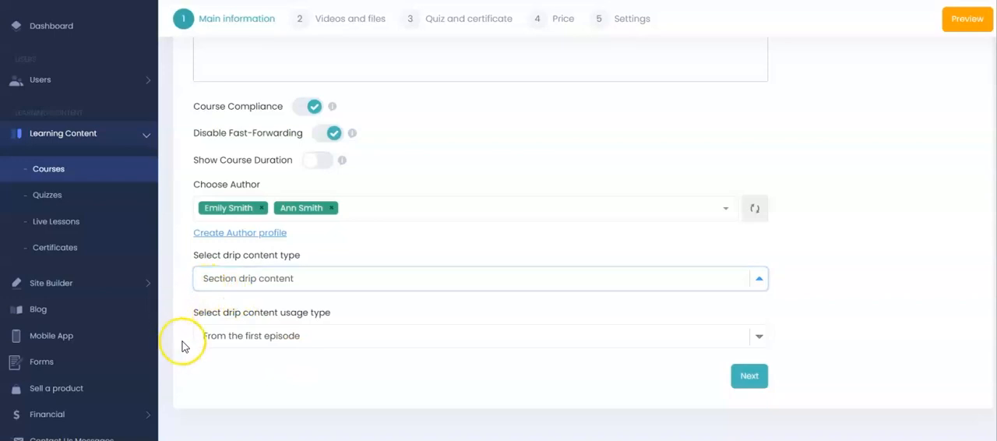
click(319, 340)
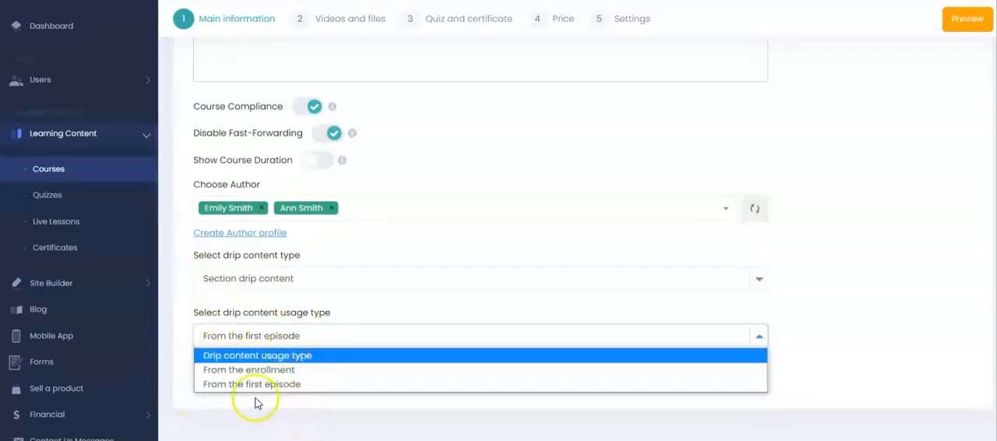
click(285, 370)
click(745, 375)
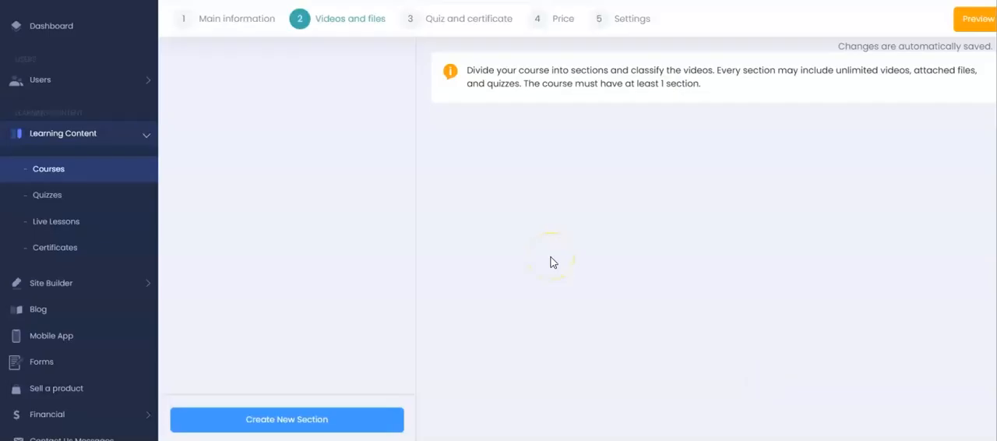
Step: Create a course section titled "SEO" that becomes available from 10 days, and save it
click(345, 421)
click(546, 111)
text(SEO)
click(531, 175)
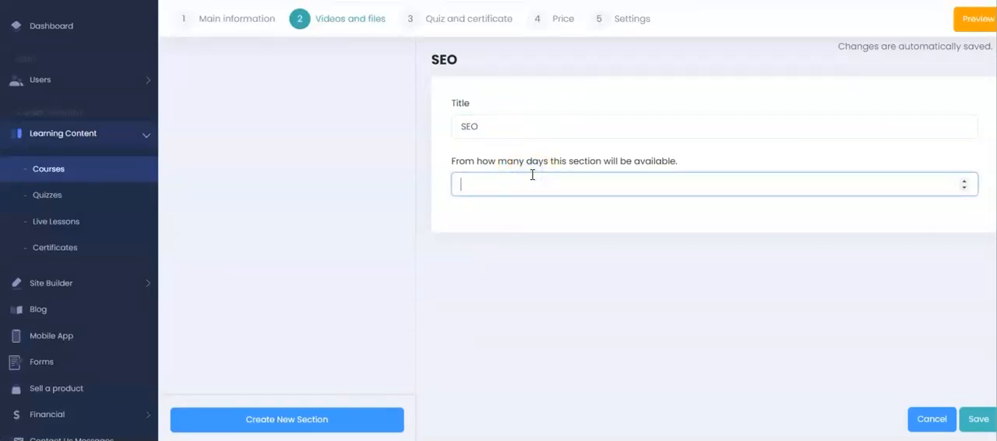
text(10)
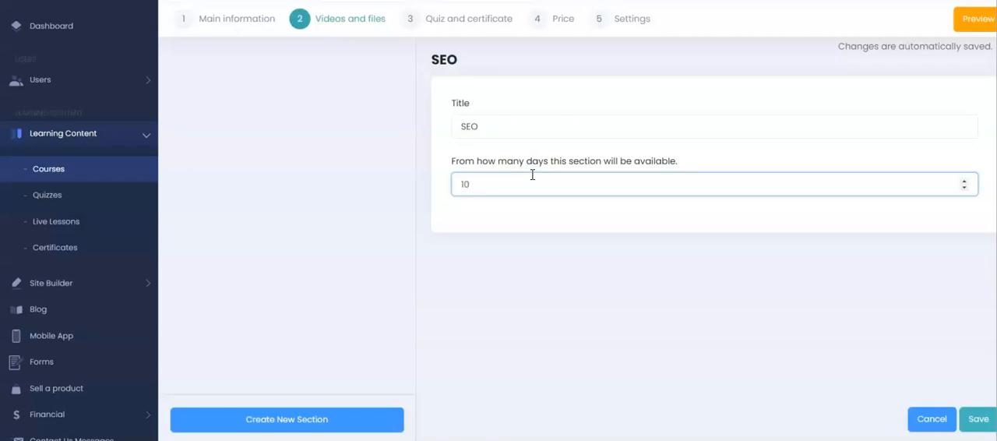
click(978, 419)
Step: Expand the SEO section, examine the available video sources in a new video episode form, and discard the form
click(392, 70)
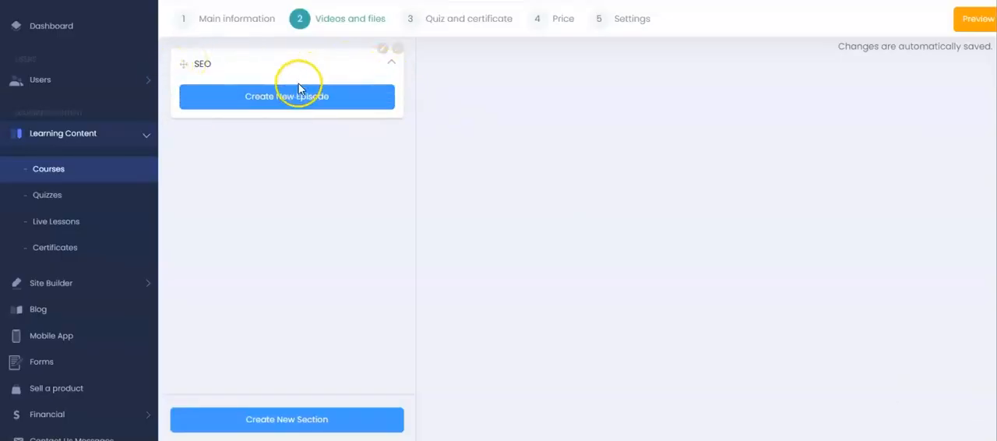
click(296, 95)
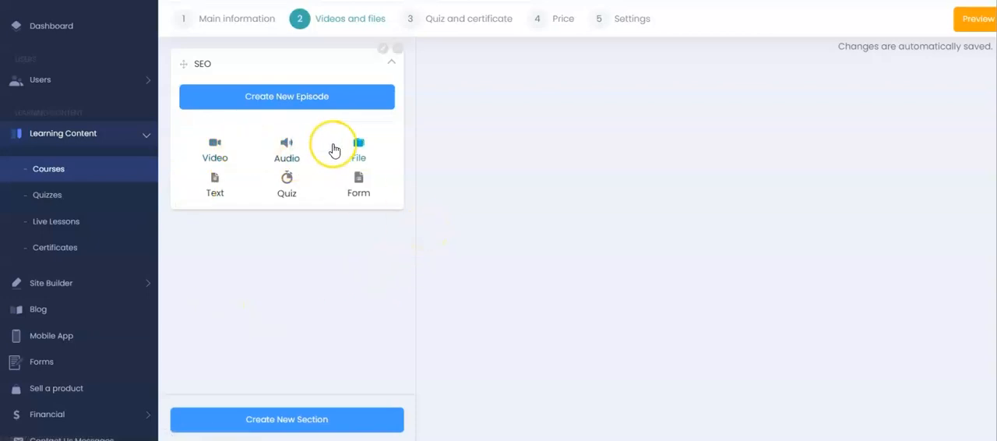
click(350, 162)
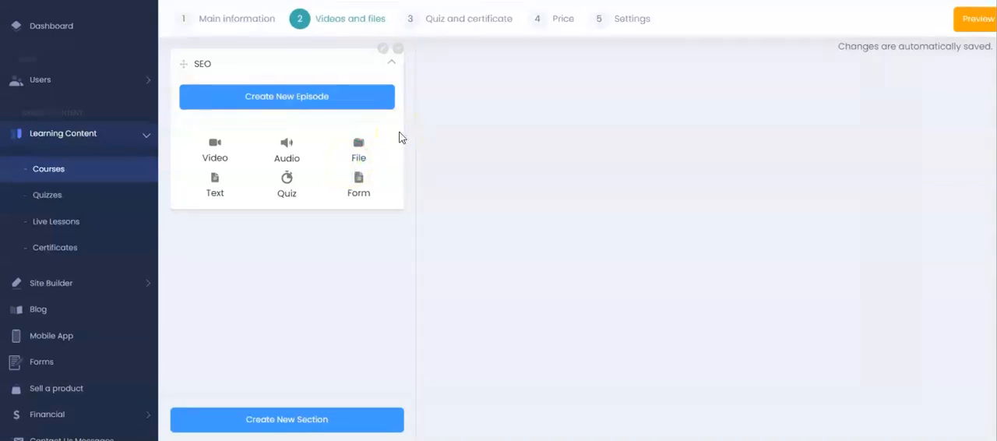
click(216, 150)
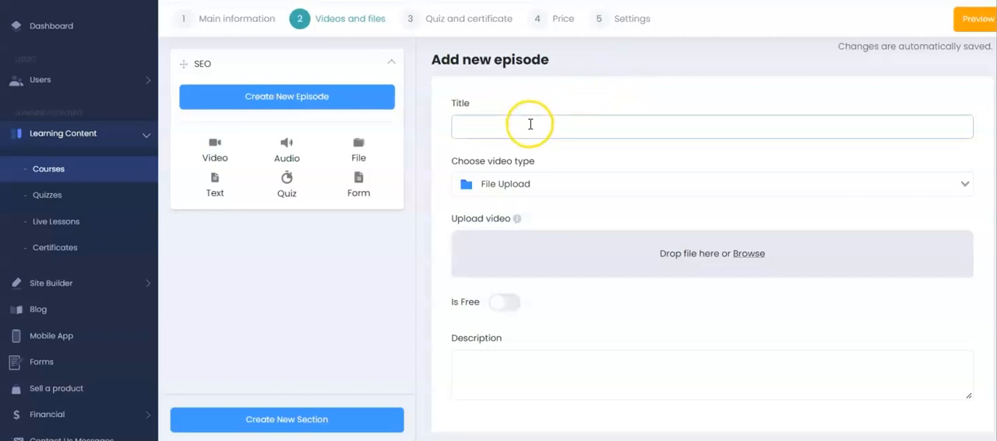
click(562, 180)
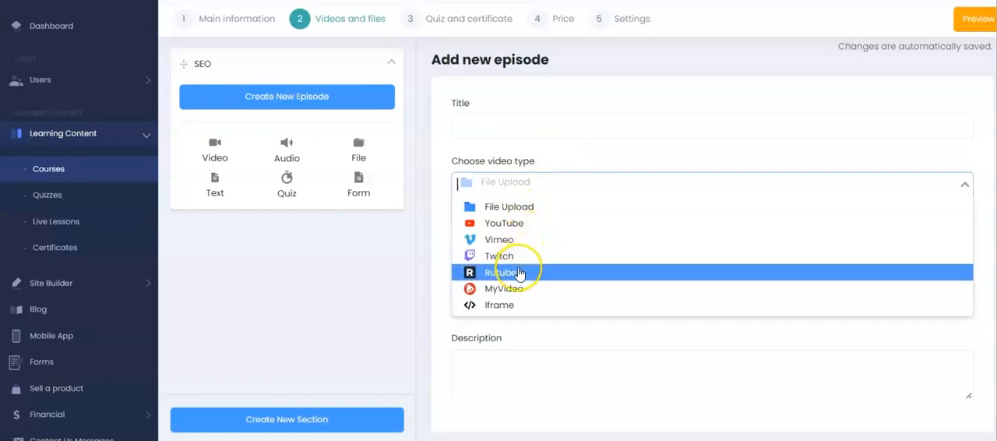
click(437, 182)
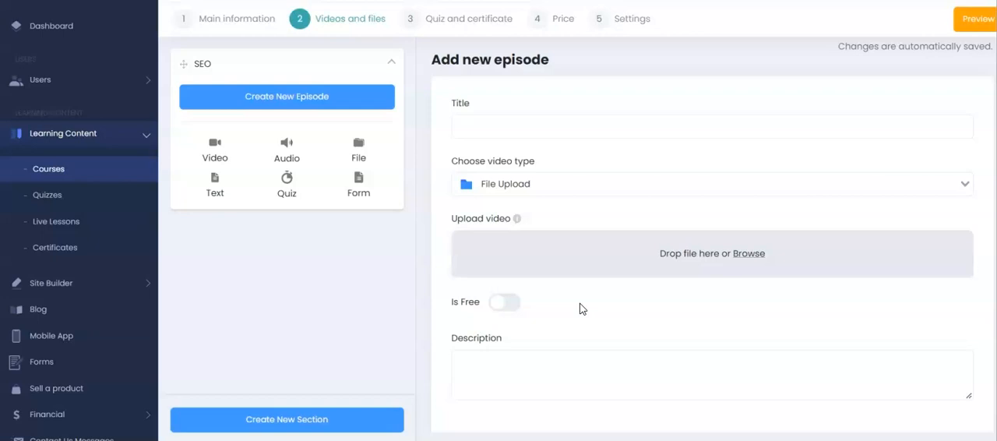
scroll(711, 234, down, 1)
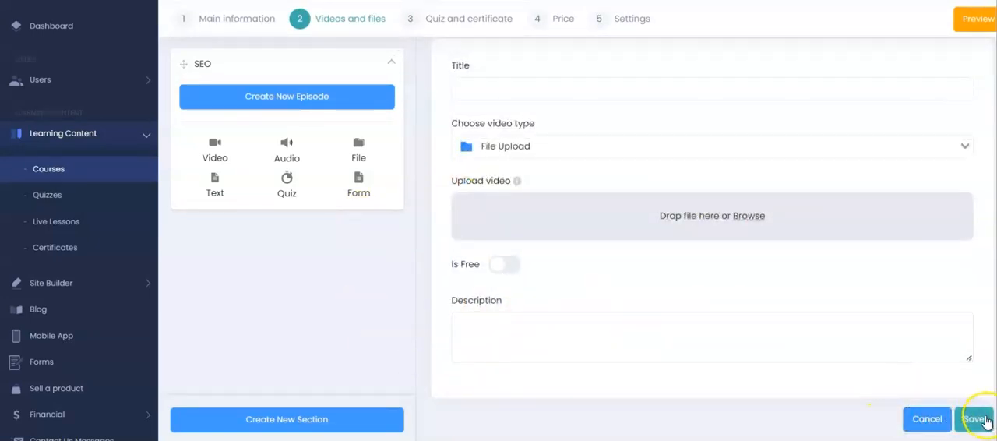
click(921, 418)
Step: Examine the audio episode's source types and the text episode form, discarding both without saving
click(279, 150)
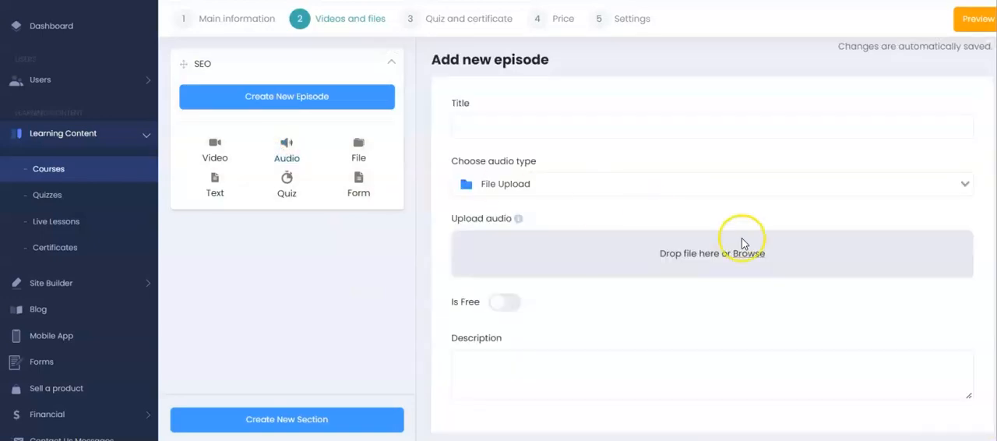
click(587, 187)
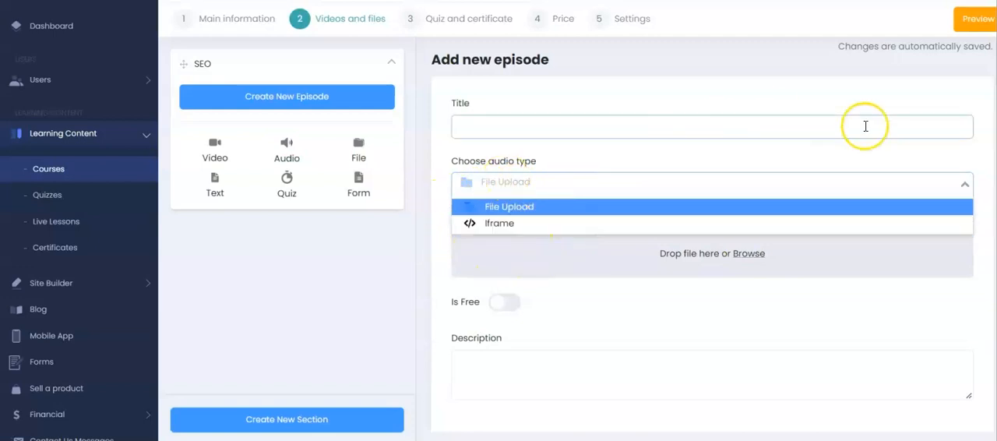
scroll(711, 234, down, 1)
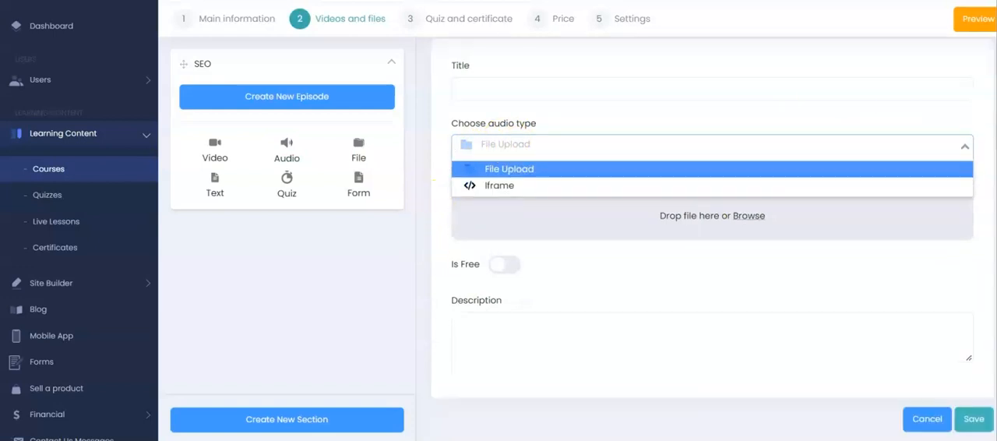
click(909, 417)
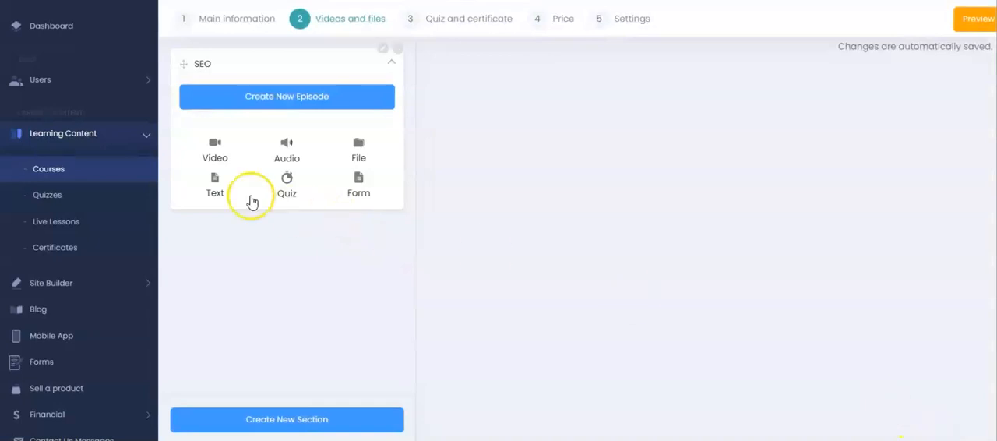
click(220, 188)
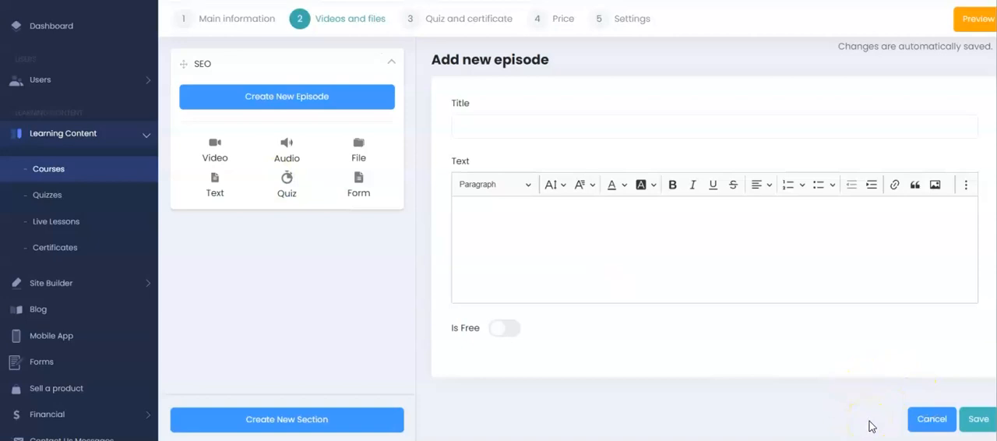
click(929, 419)
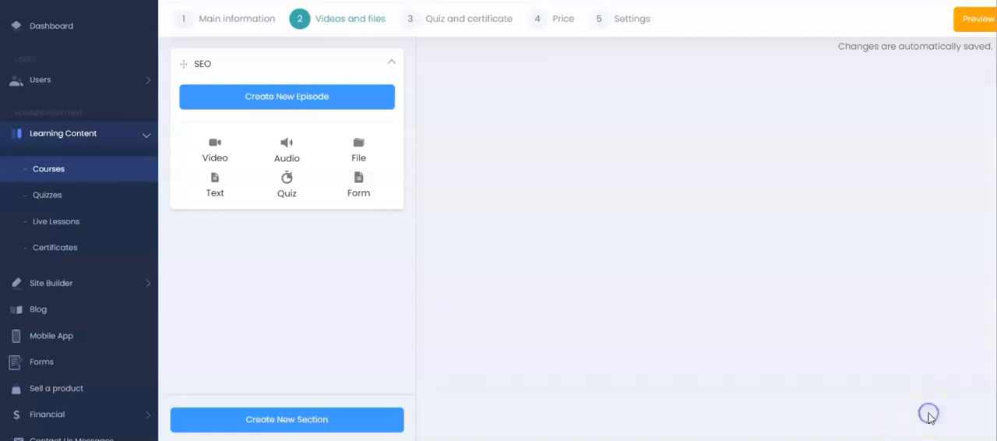
Step: Try a quiz episode with the Emotional Index Quiz, check what the required-to-pass option means, and discard the episode
click(286, 180)
click(498, 130)
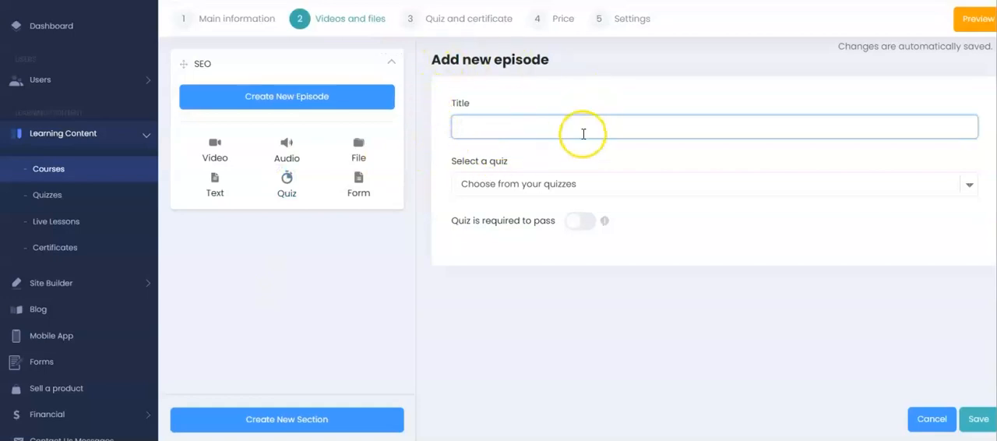
click(543, 187)
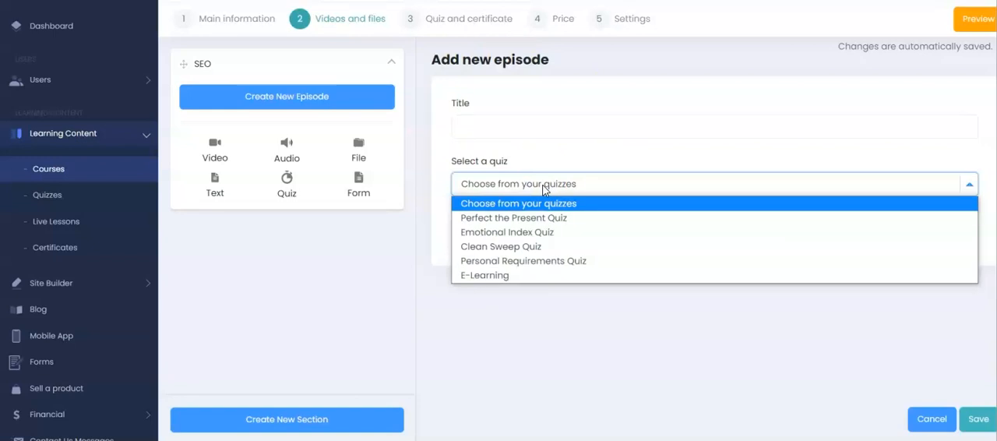
click(522, 232)
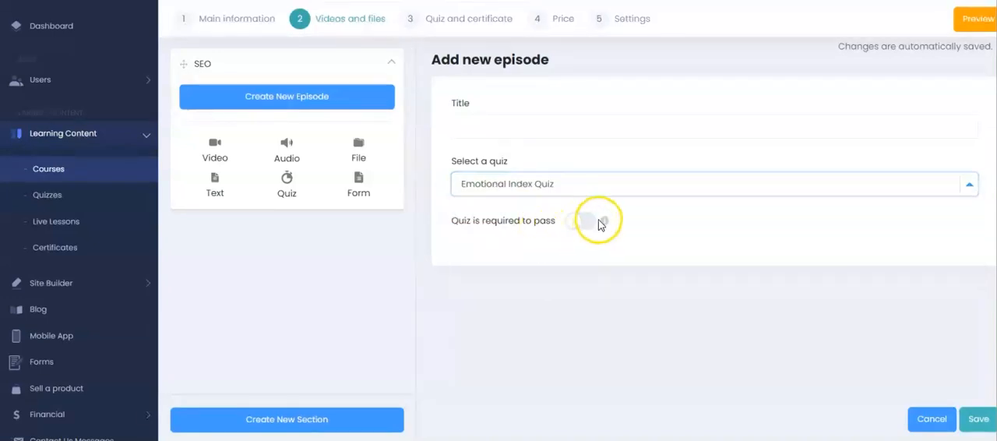
mouse_move(605, 226)
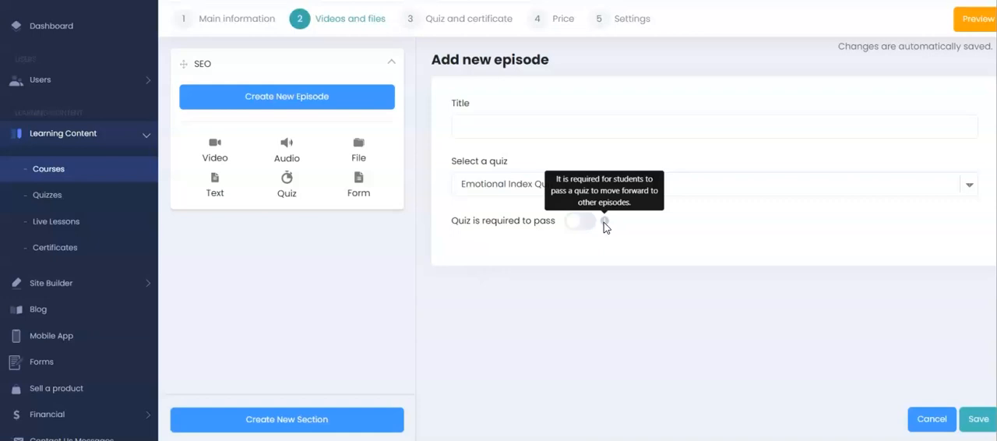
click(935, 417)
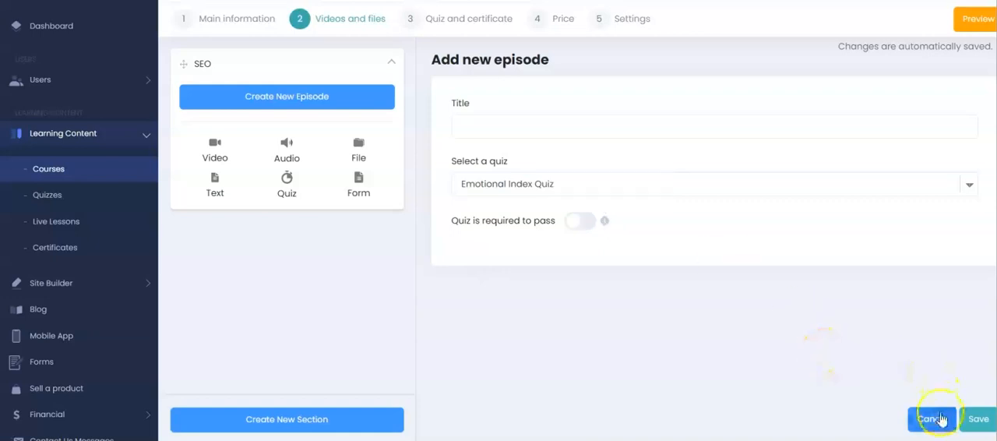
Step: Examine the forms available for a new form episode, and discard the episode without saving
click(356, 205)
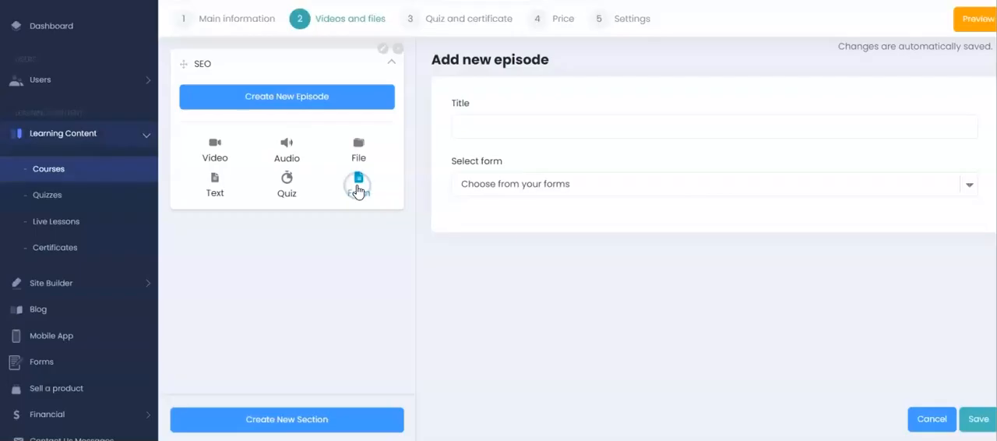
click(472, 146)
click(503, 126)
click(518, 193)
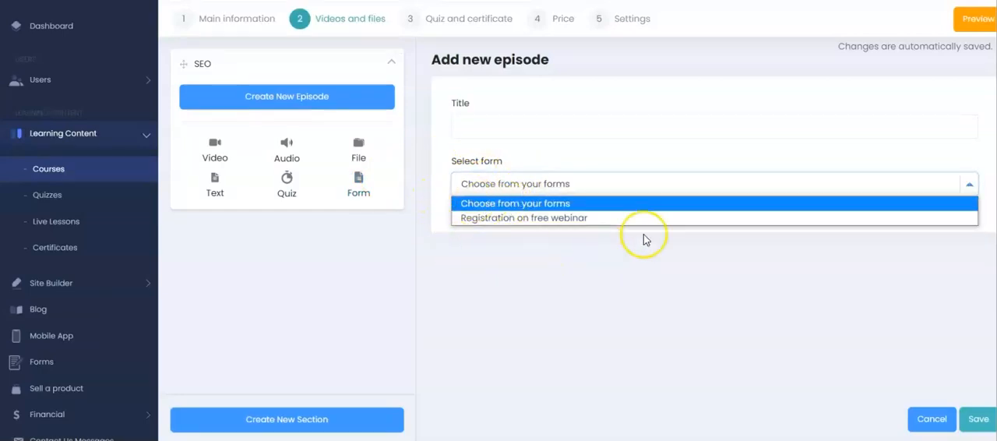
click(577, 254)
click(931, 418)
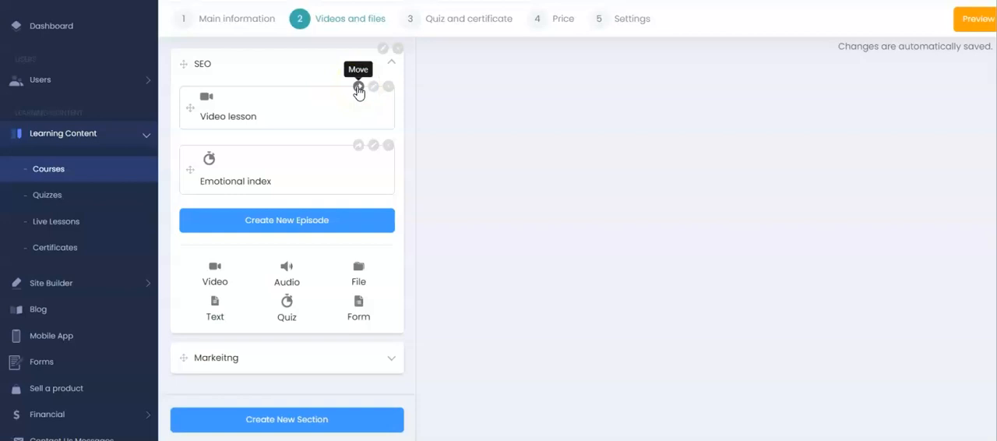
Step: Move the Video lesson episode from the SEO section to the Markeitng section and check that section's contents
click(357, 88)
click(533, 105)
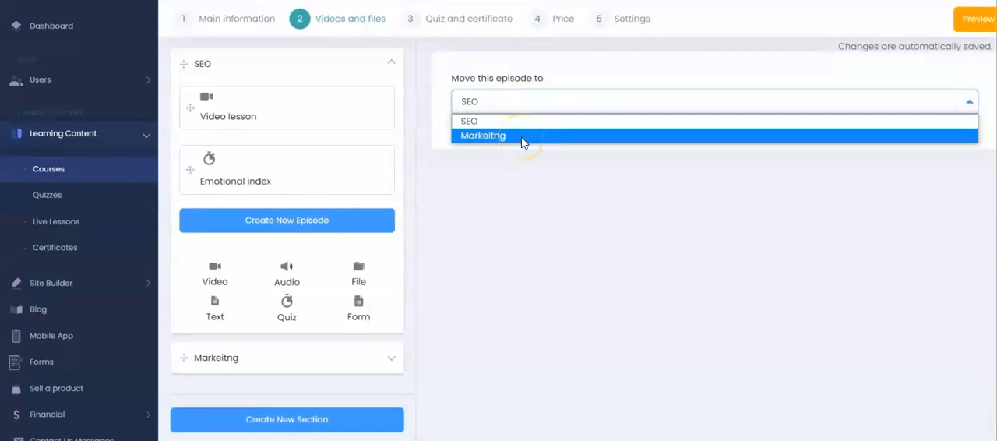
click(521, 139)
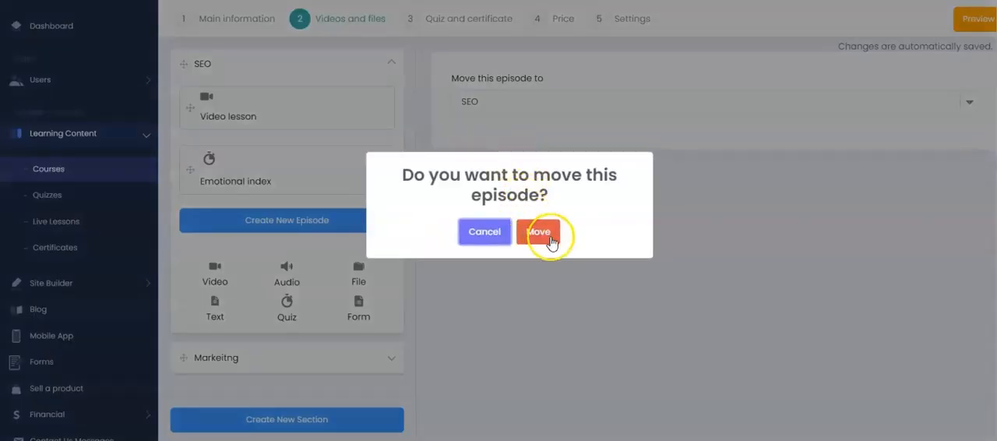
click(549, 237)
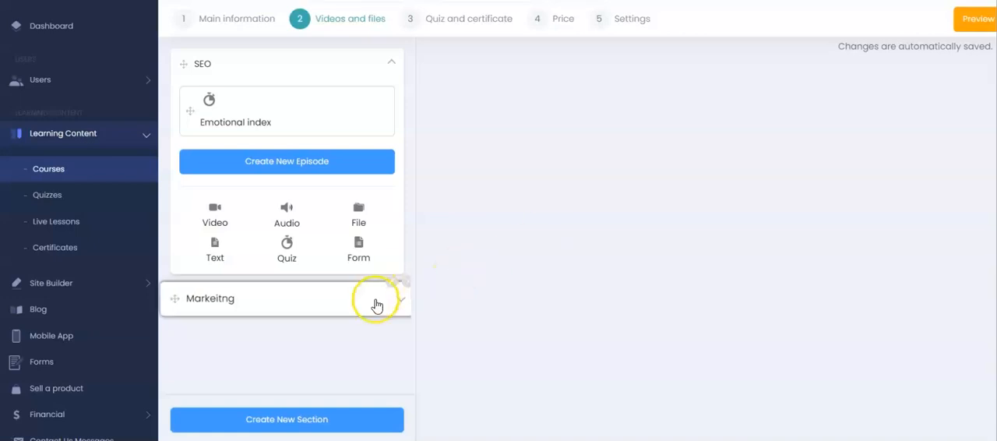
click(376, 304)
click(389, 67)
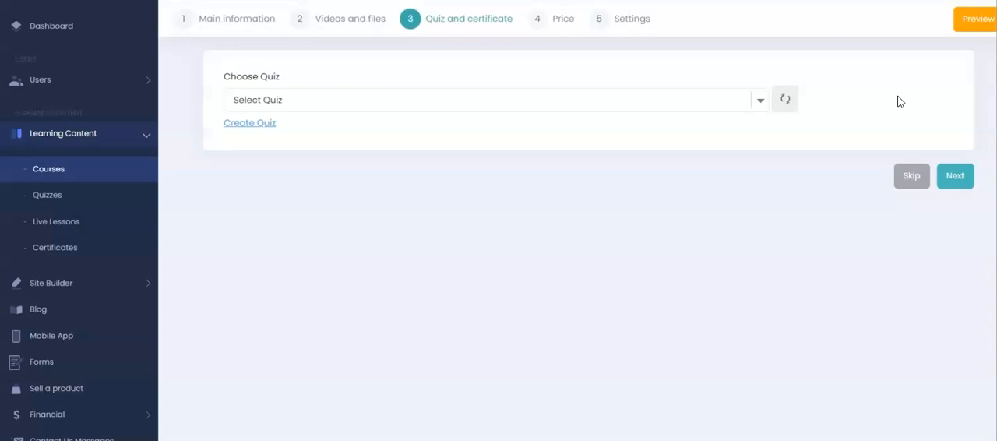
Step: Choose the Personal Requirements Quiz as the course's main quiz
click(635, 101)
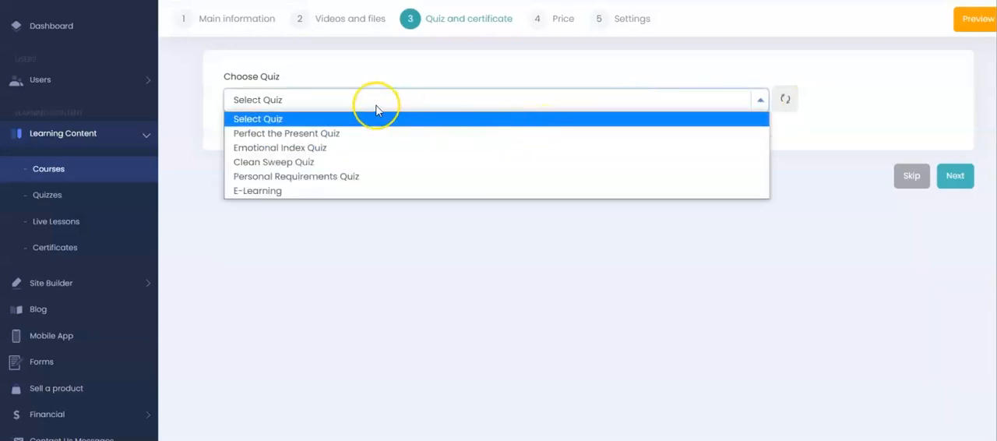
click(251, 230)
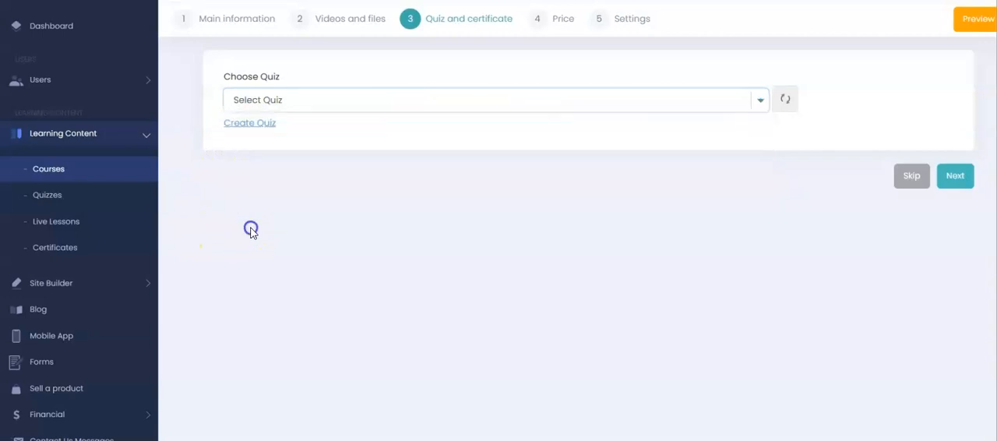
click(333, 104)
click(303, 177)
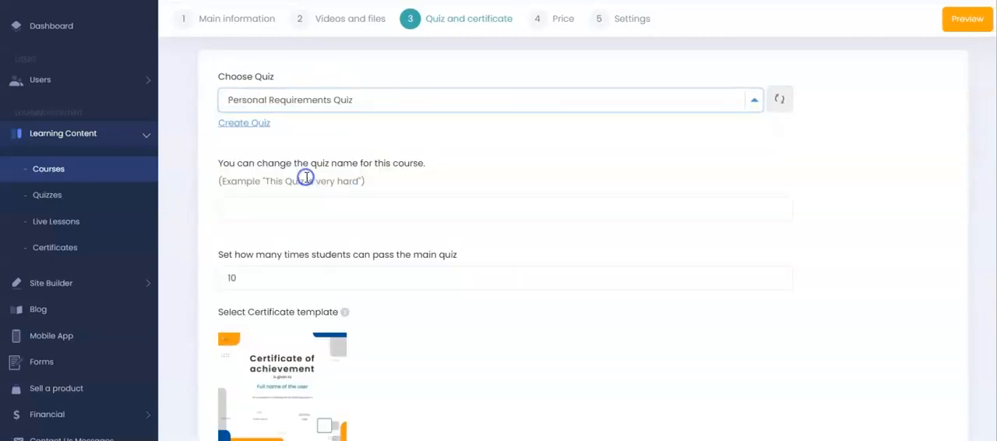
Step: Set the number of times students can pass the main quiz to 2
scroll(307, 180, down, 2)
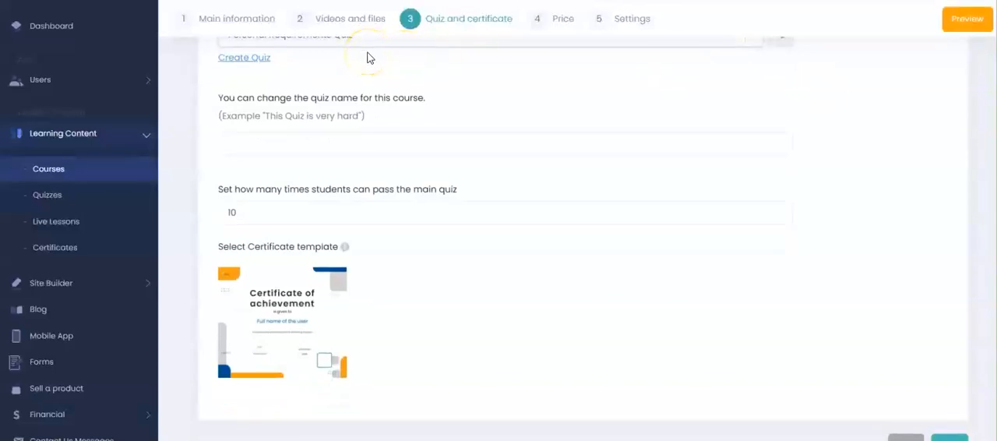
click(286, 211)
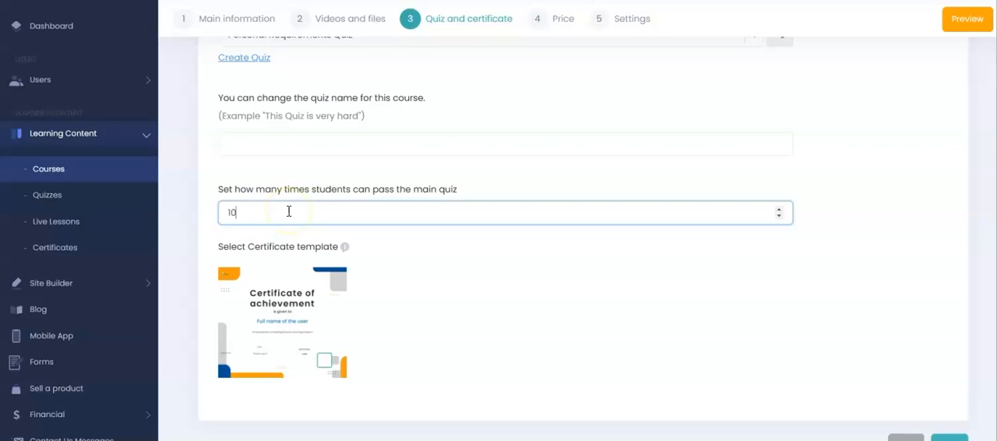
key(BackSpace)
key(BackSpace)
text(2)
Step: Select the Certificate of achievement template with a passing score of 80 percent, and continue to the price settings
scroll(584, 234, down, 1)
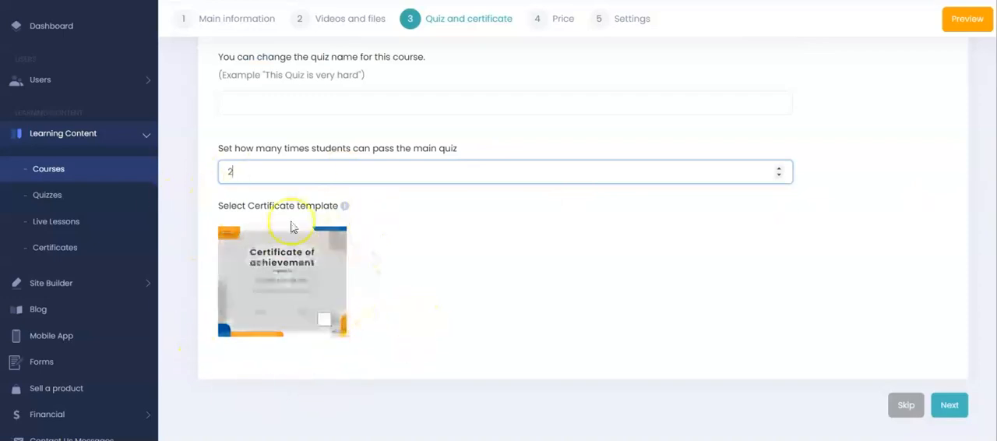
click(323, 320)
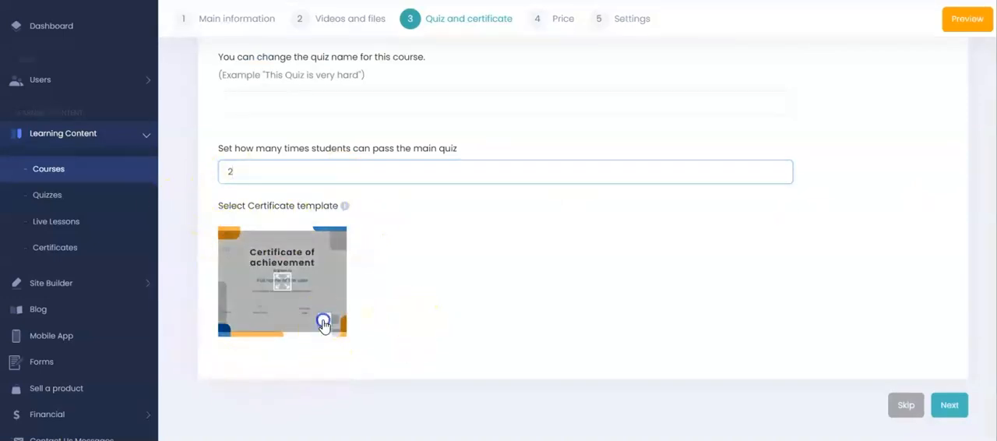
scroll(584, 234, down, 2)
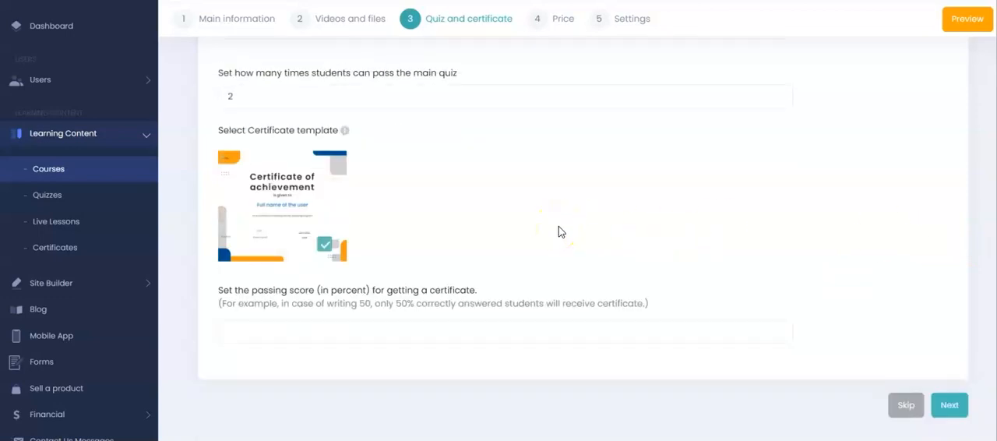
click(398, 338)
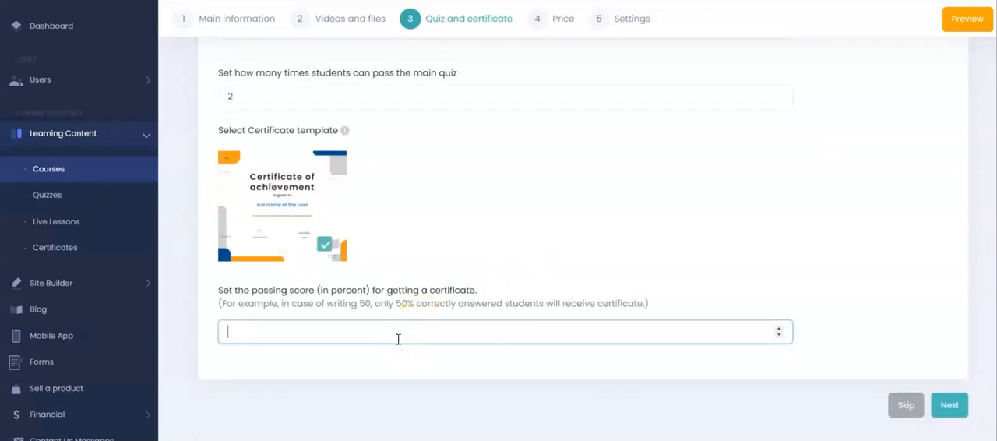
text(80)
click(647, 360)
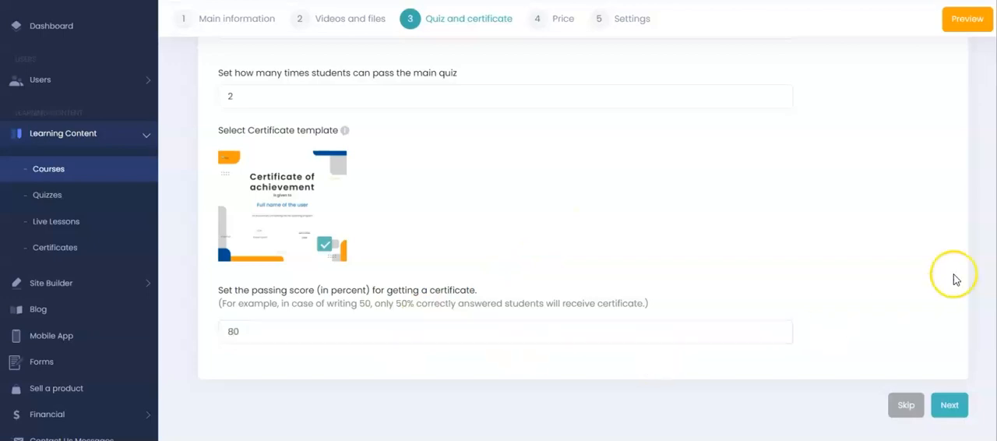
click(949, 411)
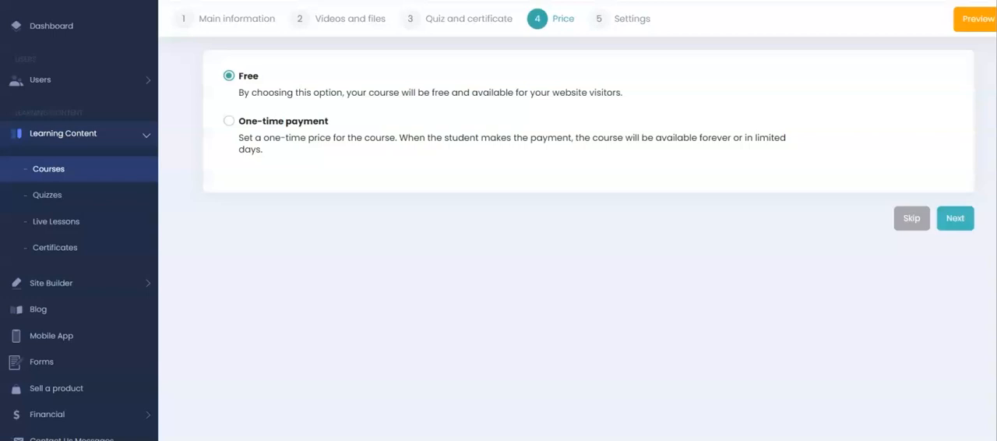
Step: Set a one-time payment of $10 with an old price of $50, leave the duration empty, and continue to the course settings
click(229, 121)
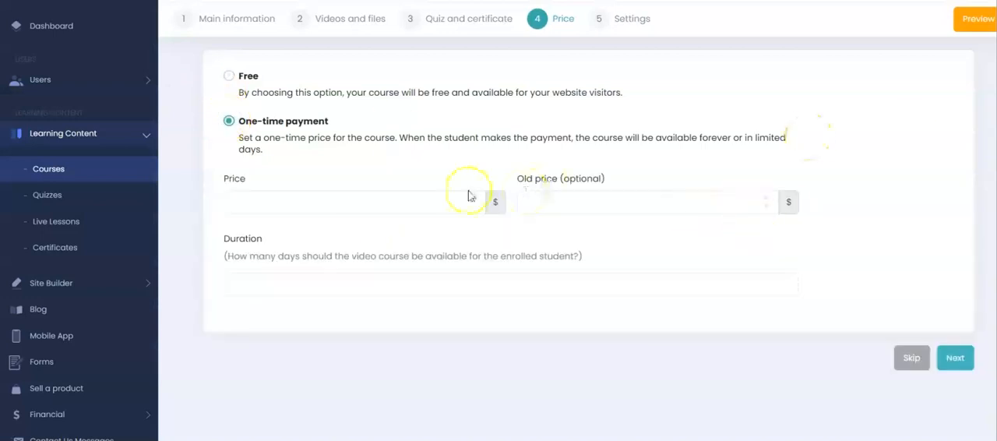
click(341, 205)
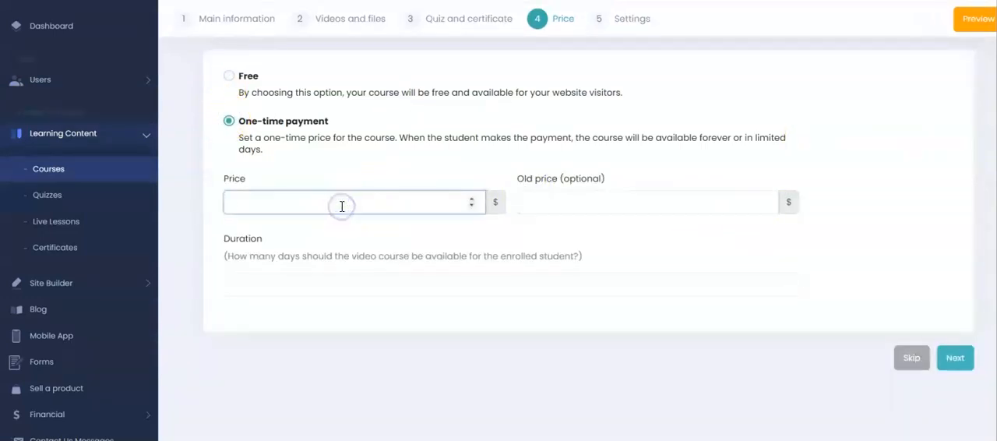
text(10)
click(567, 201)
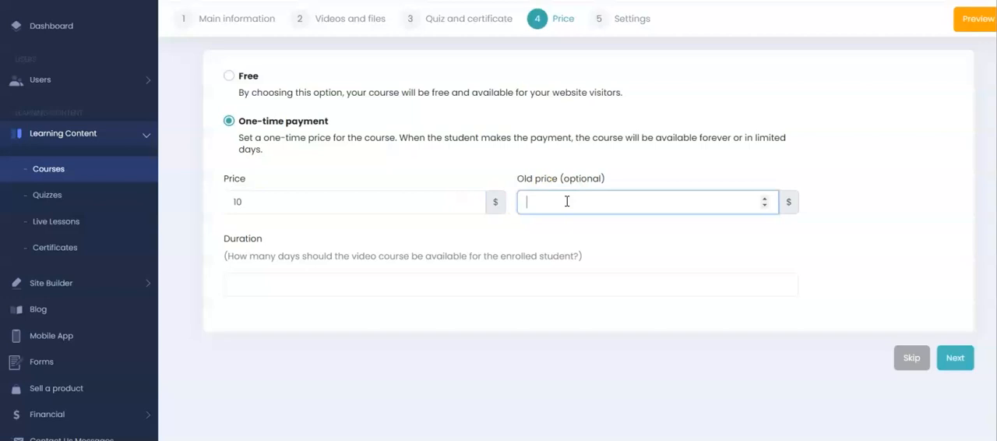
text(50)
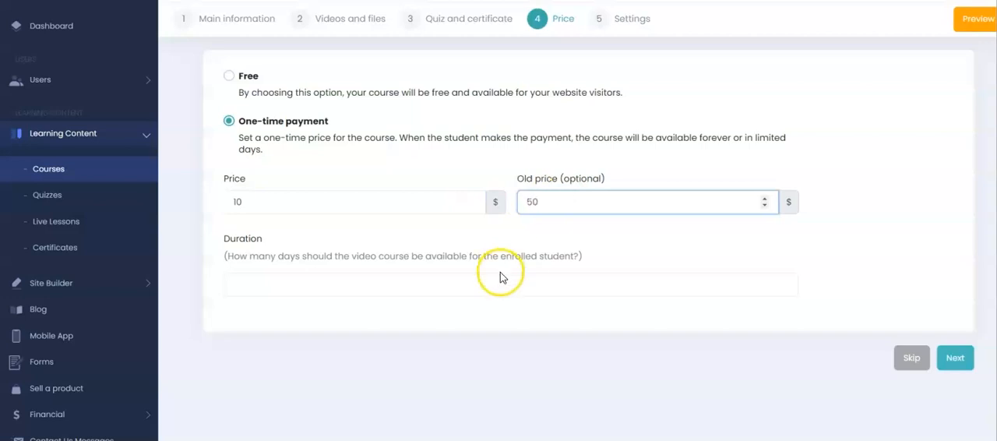
click(316, 286)
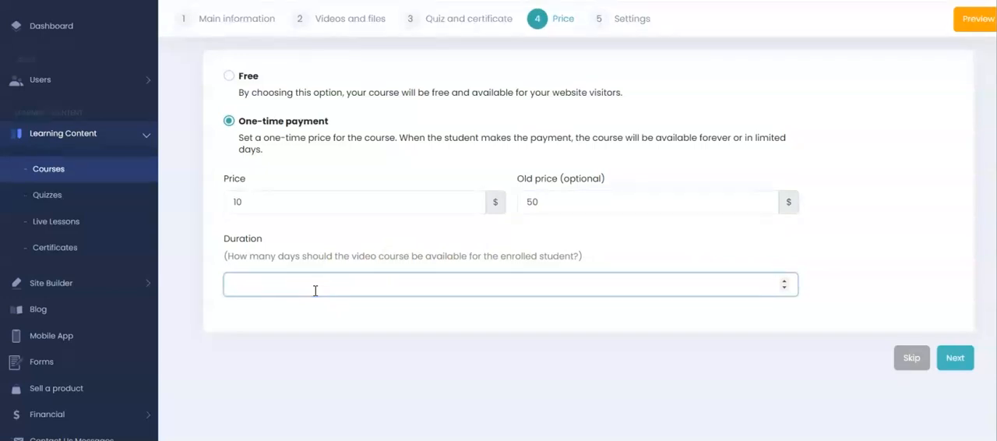
click(955, 358)
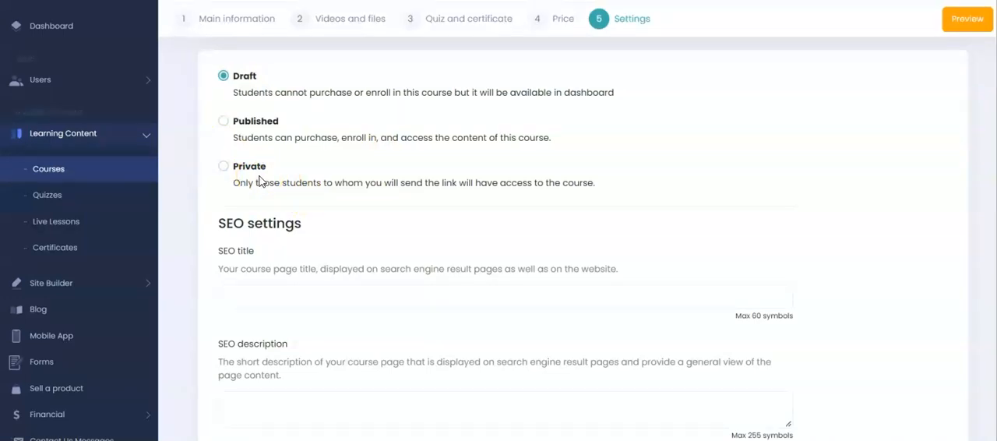
Step: Make the course Private and enable notifications about course updates, leaving the SEO fields empty
click(224, 166)
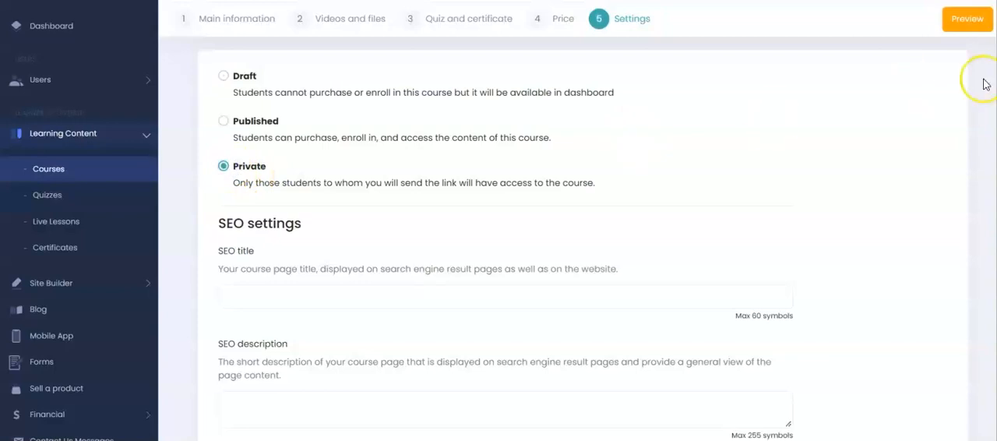
scroll(574, 104, down, 3)
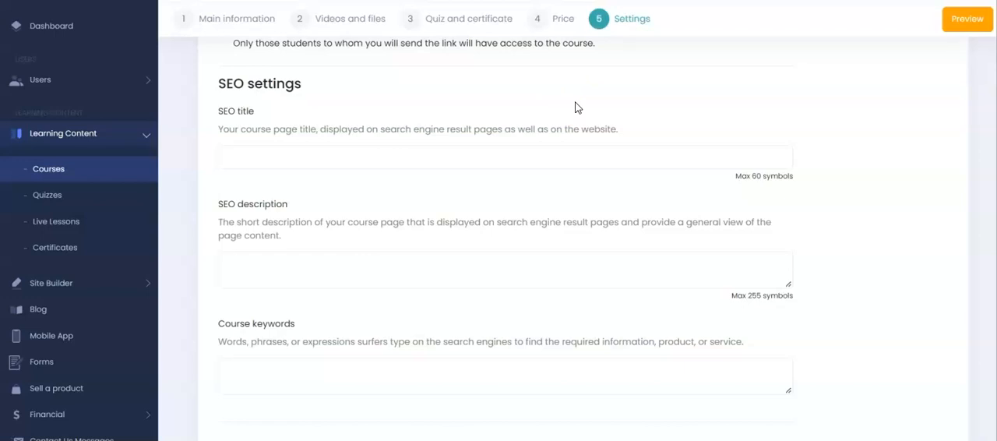
click(699, 122)
scroll(940, 243, down, 1)
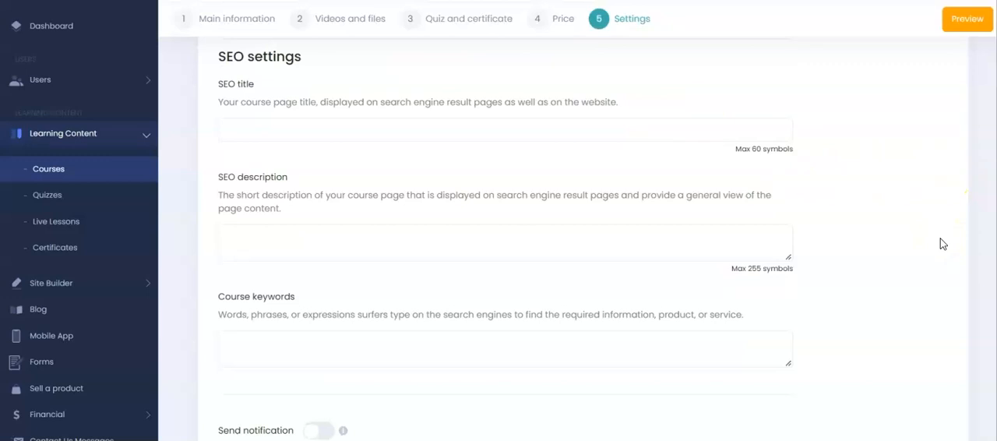
scroll(940, 243, down, 5)
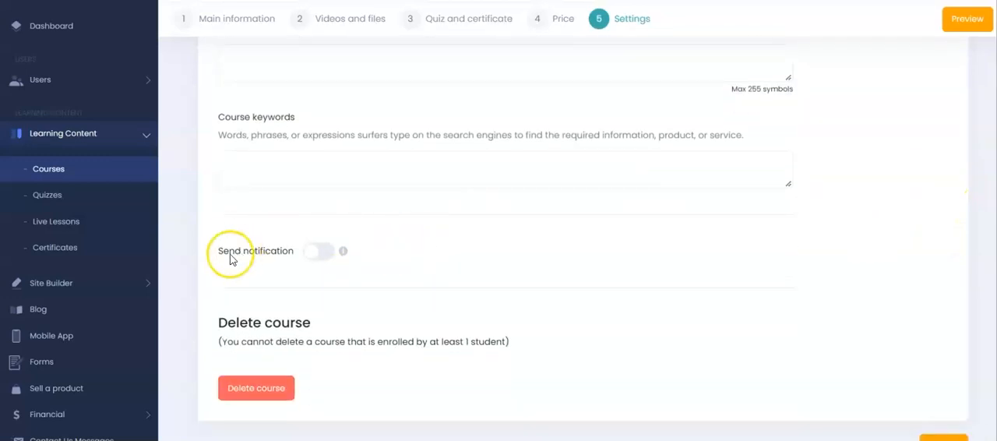
click(322, 253)
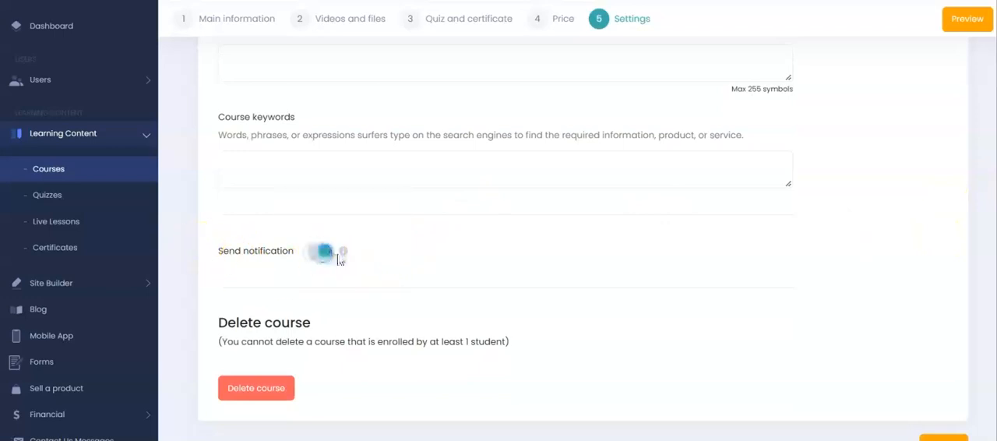
mouse_move(344, 252)
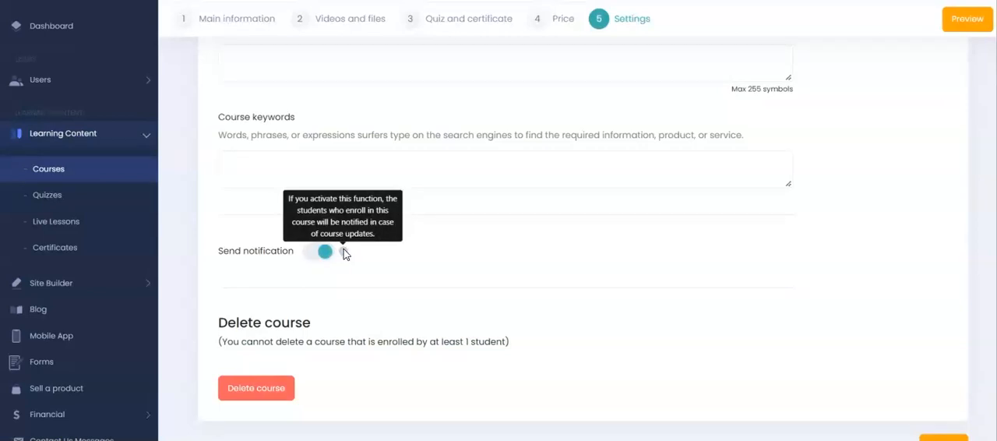
Step: Publish the course and copy its private URL, both from the confirmation and from the course list
scroll(529, 203, down, 1)
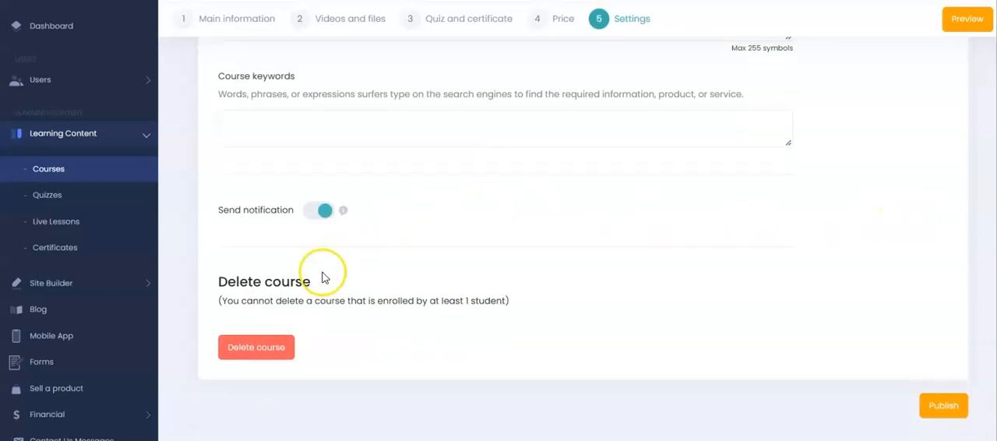
click(940, 405)
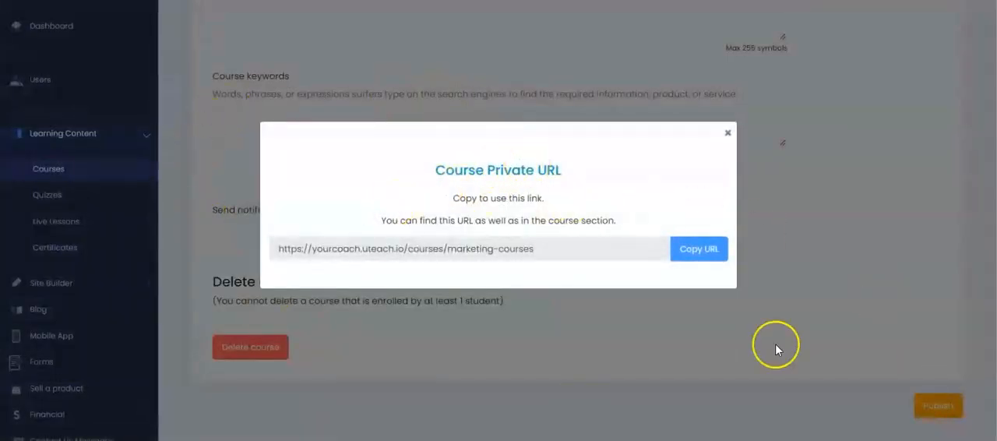
click(698, 258)
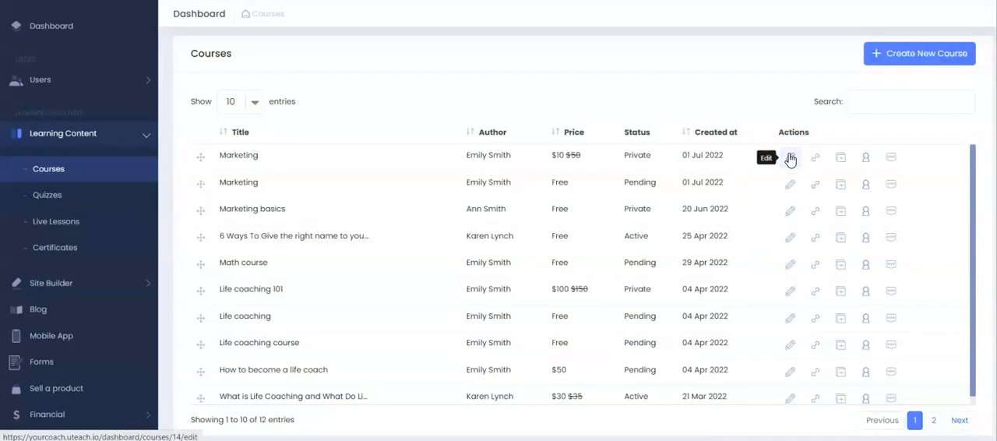
click(813, 159)
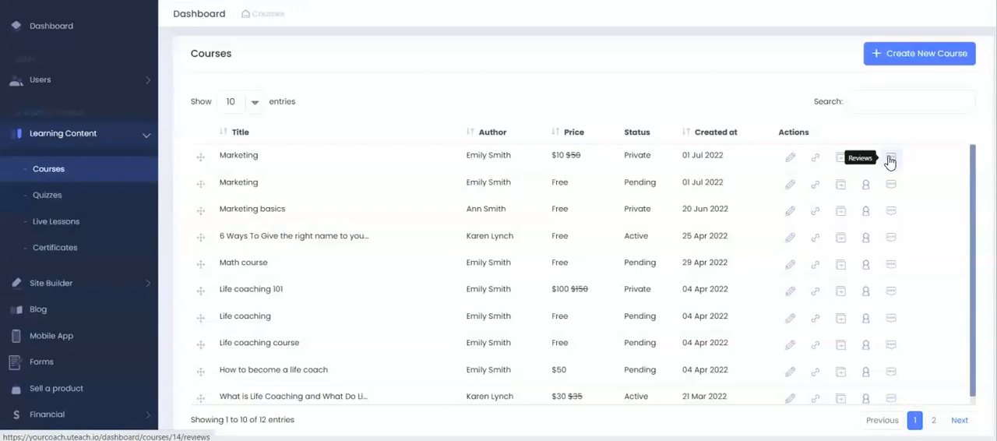
Step: Open the participants of the private Marketing course and start a new access entry with the author's e-mail
click(864, 156)
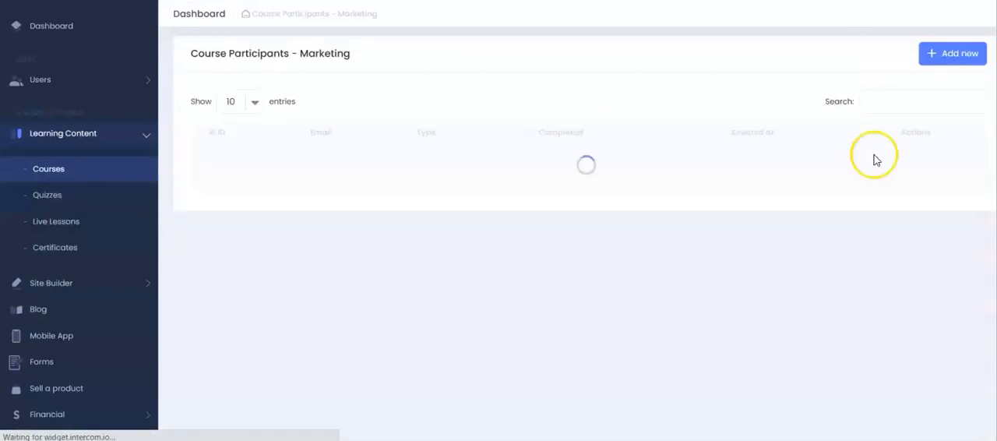
click(945, 63)
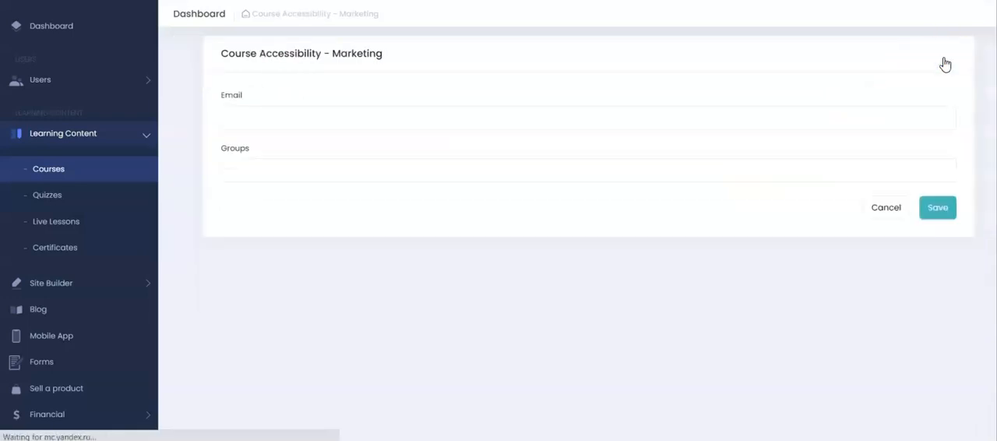
click(489, 121)
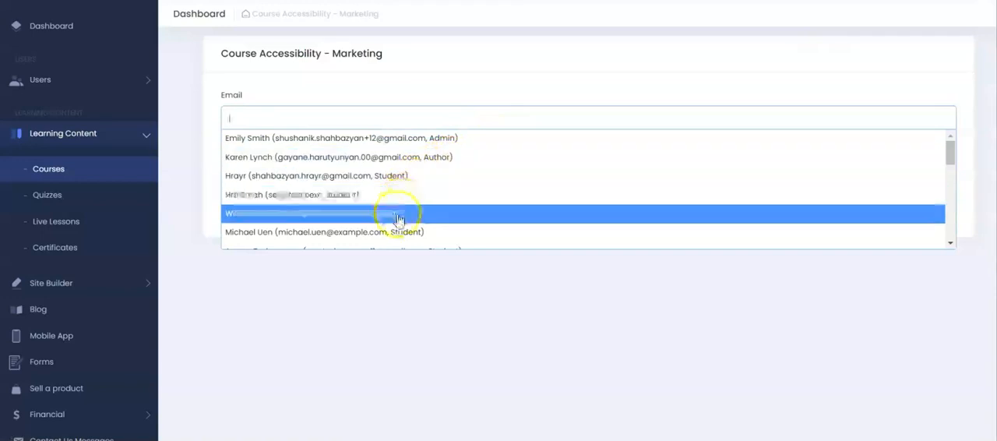
click(387, 158)
click(524, 79)
Step: Add the beginners group to the Marketing course's access entry and save it
click(365, 162)
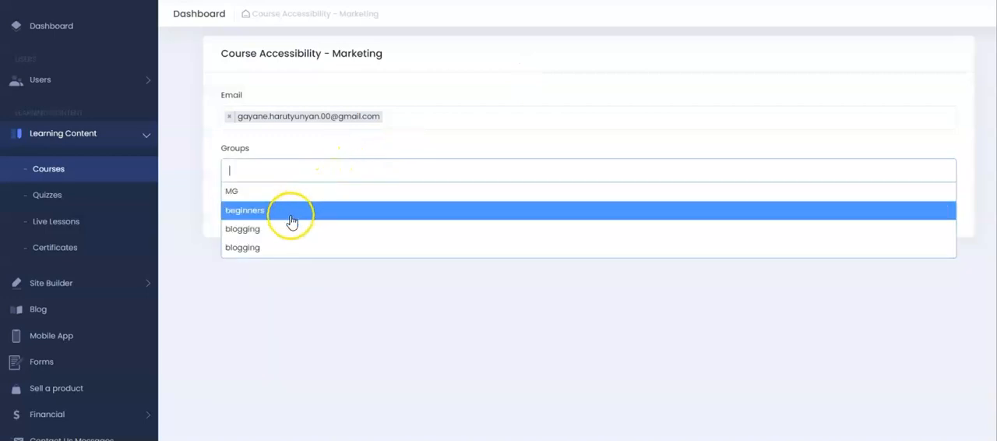
click(292, 222)
click(483, 148)
click(939, 211)
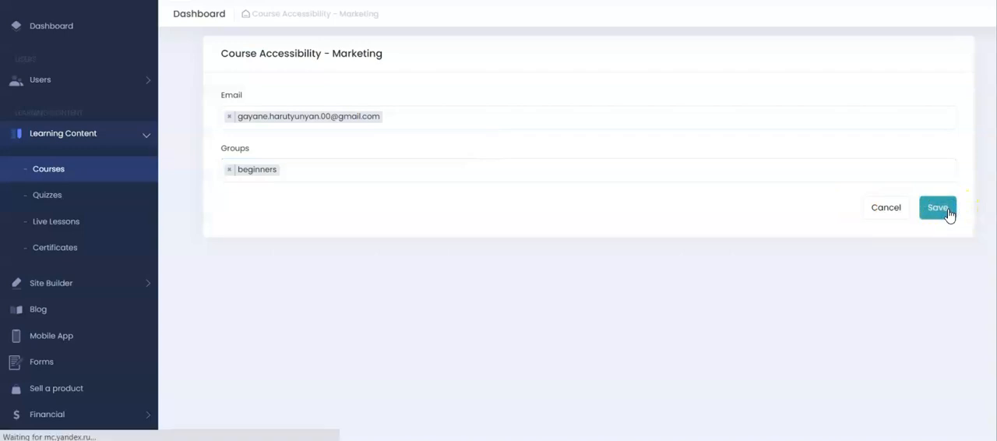